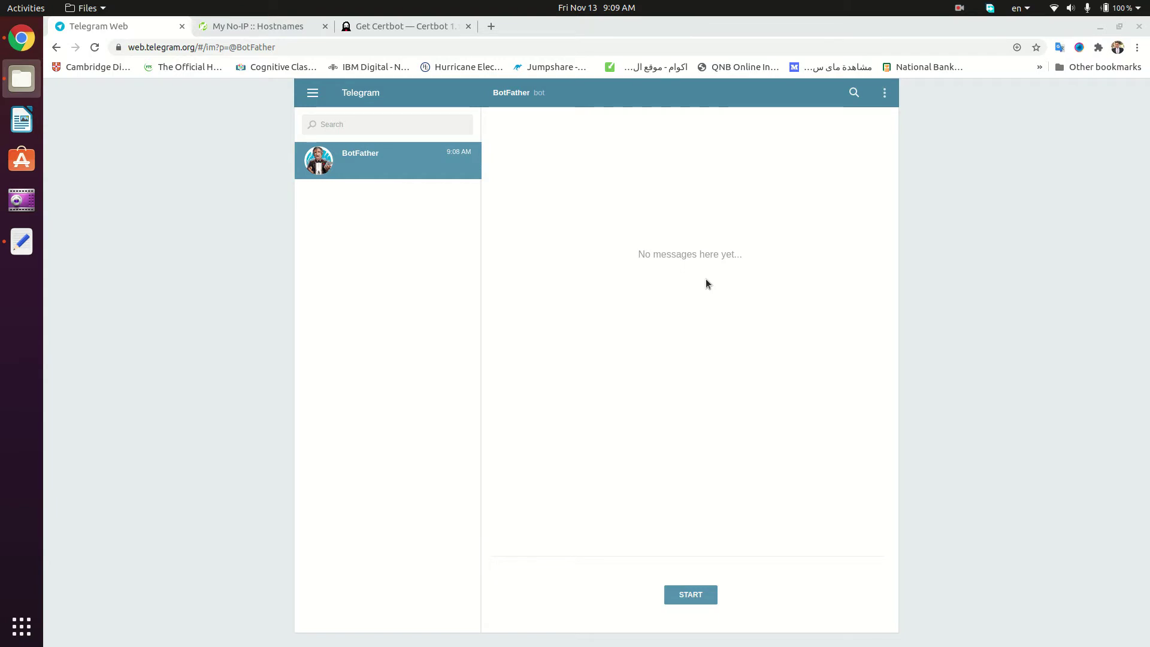
# Search for botfather, open the BotFather chat and start the conversation with it.
pyautogui.click(410, 125)
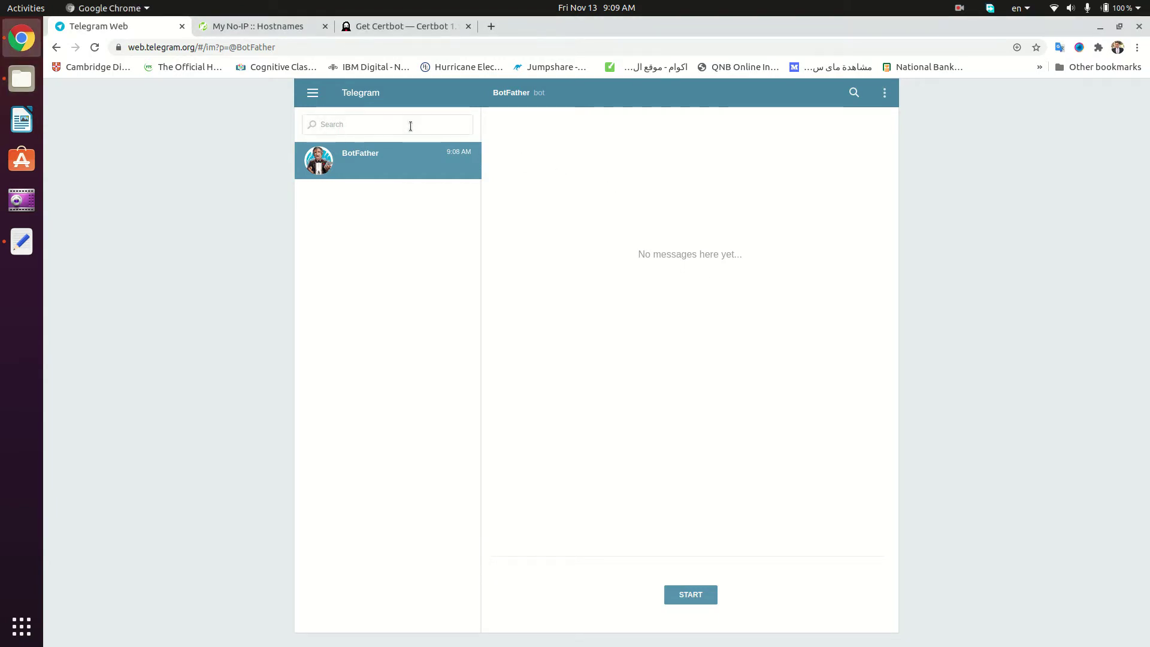
pyautogui.write('botfather')
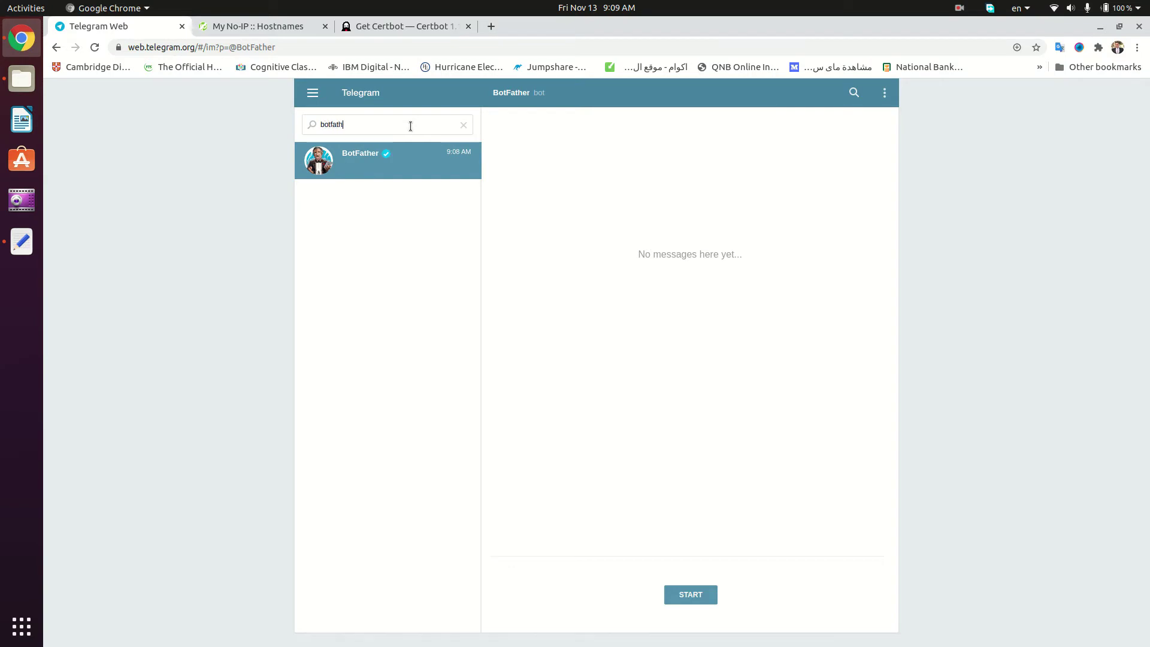
pyautogui.click(381, 158)
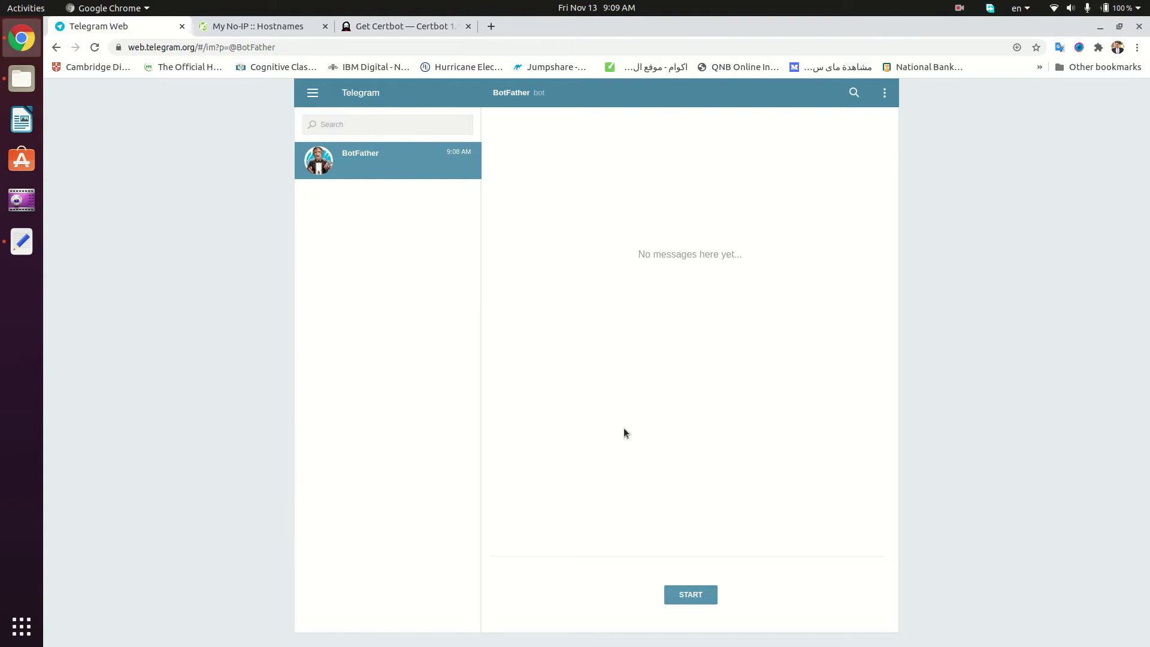
pyautogui.click(703, 596)
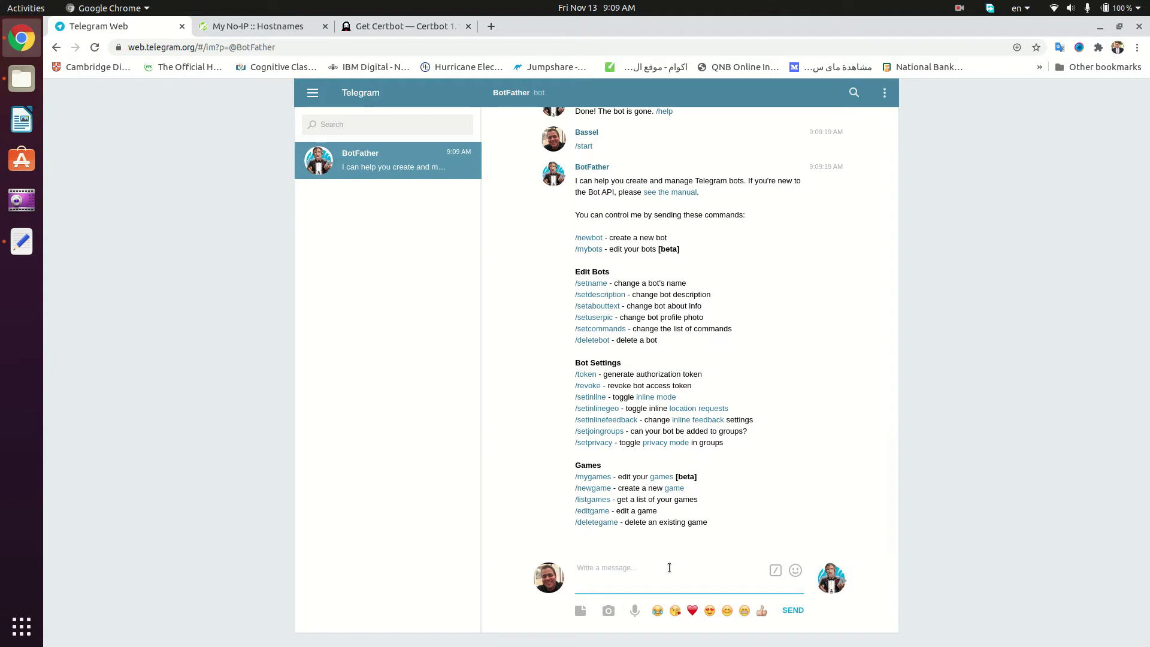
# Create a new bot with /newbot, naming it "BasselTech Bot" with the username BasselTechBot, and highlight its HTTP API token.
pyautogui.write('/newbot')
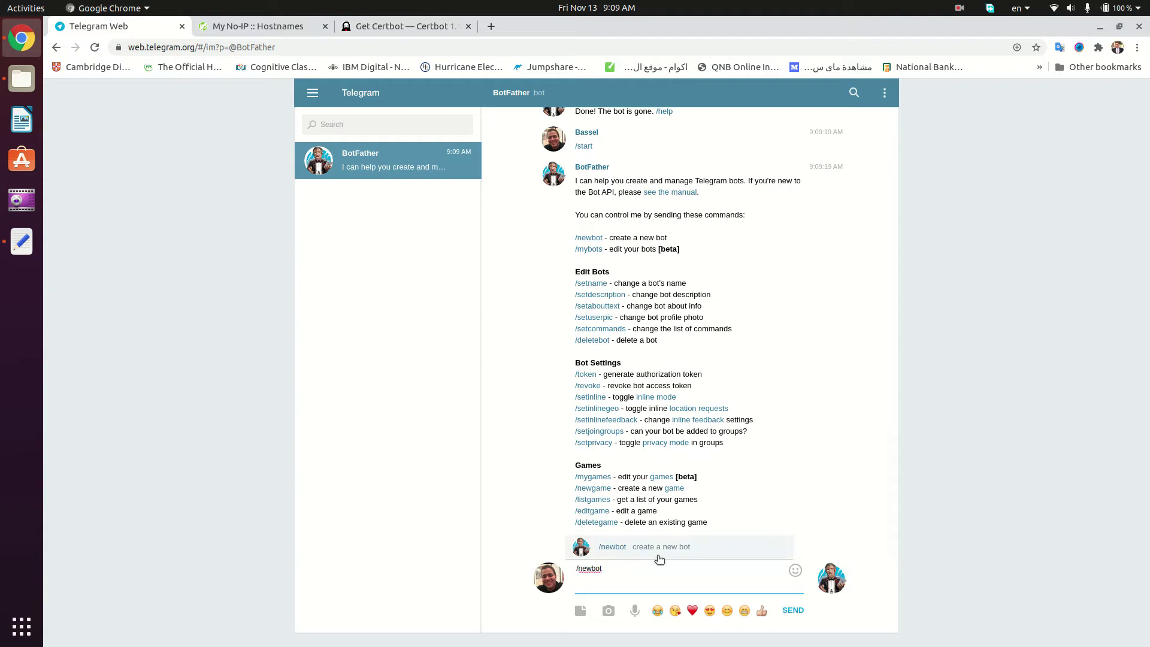
pyautogui.click(657, 555)
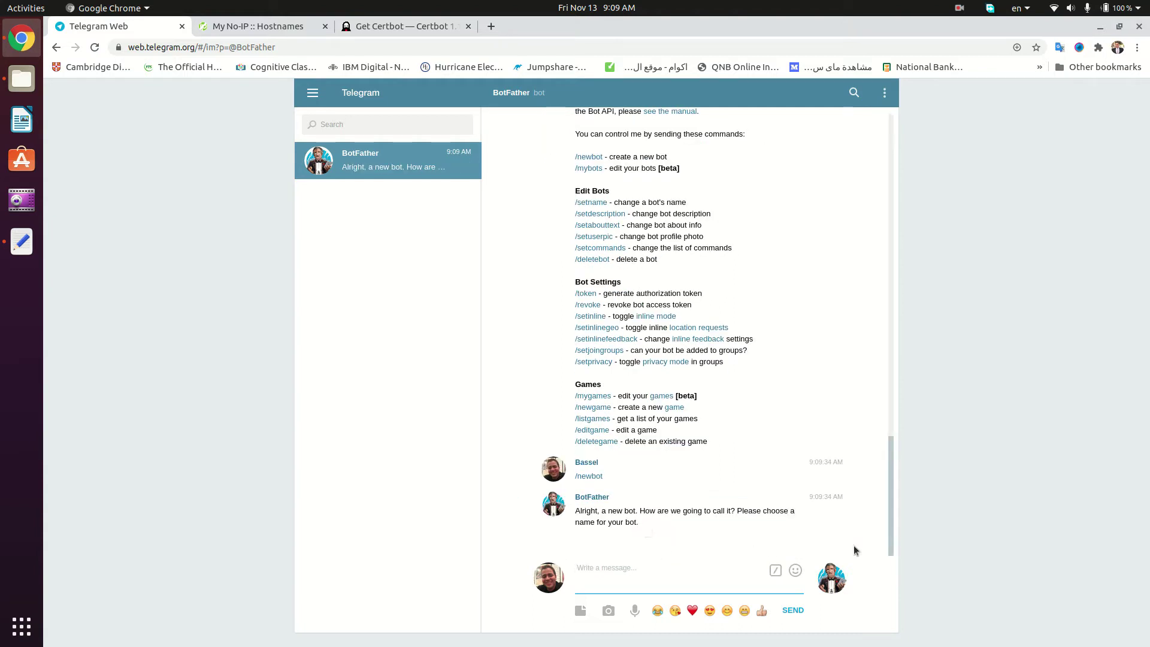
pyautogui.write('Bas')
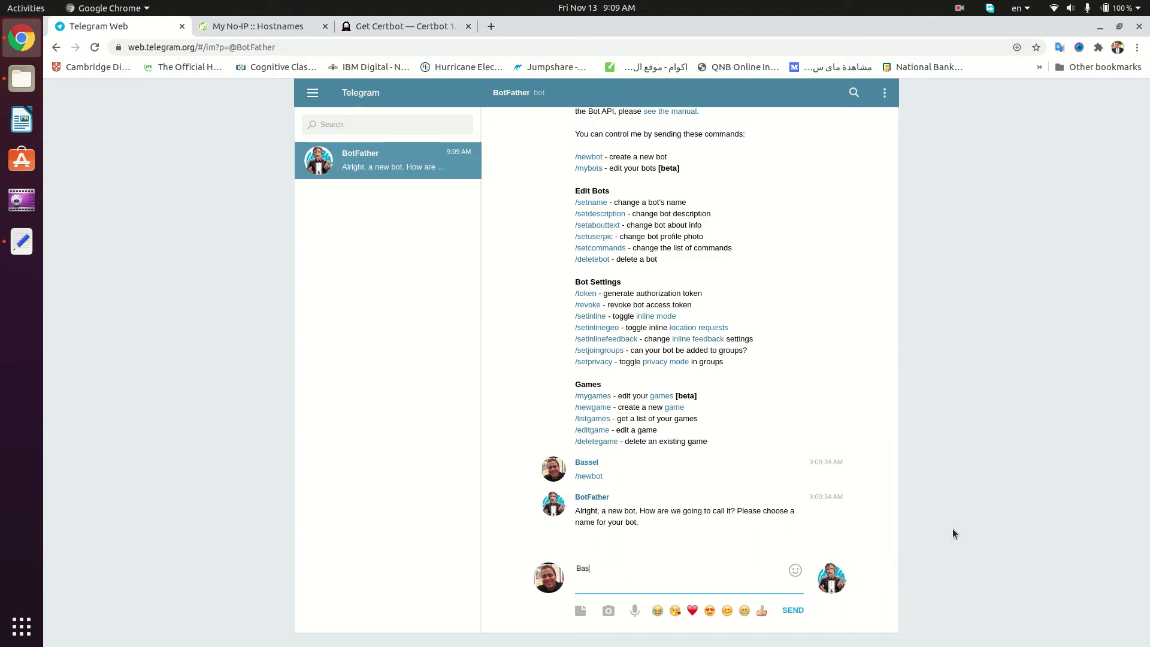
pyautogui.write('selTech Bot')
pyautogui.press('Return')
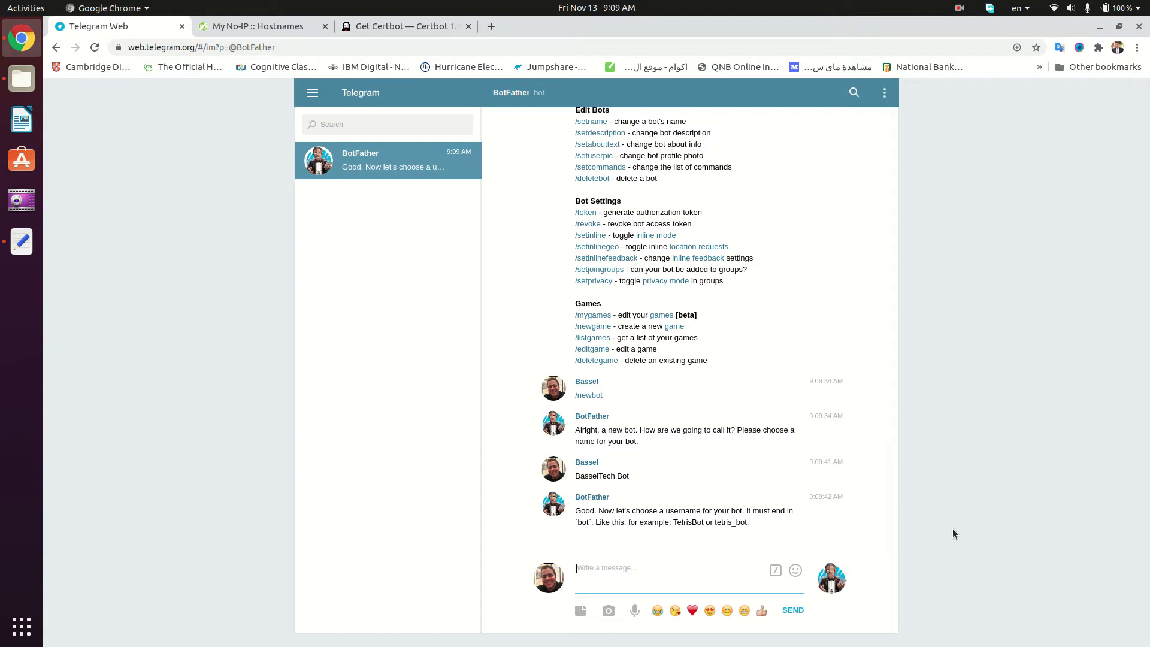
pyautogui.write('BasselTechBot')
pyautogui.press('Return')
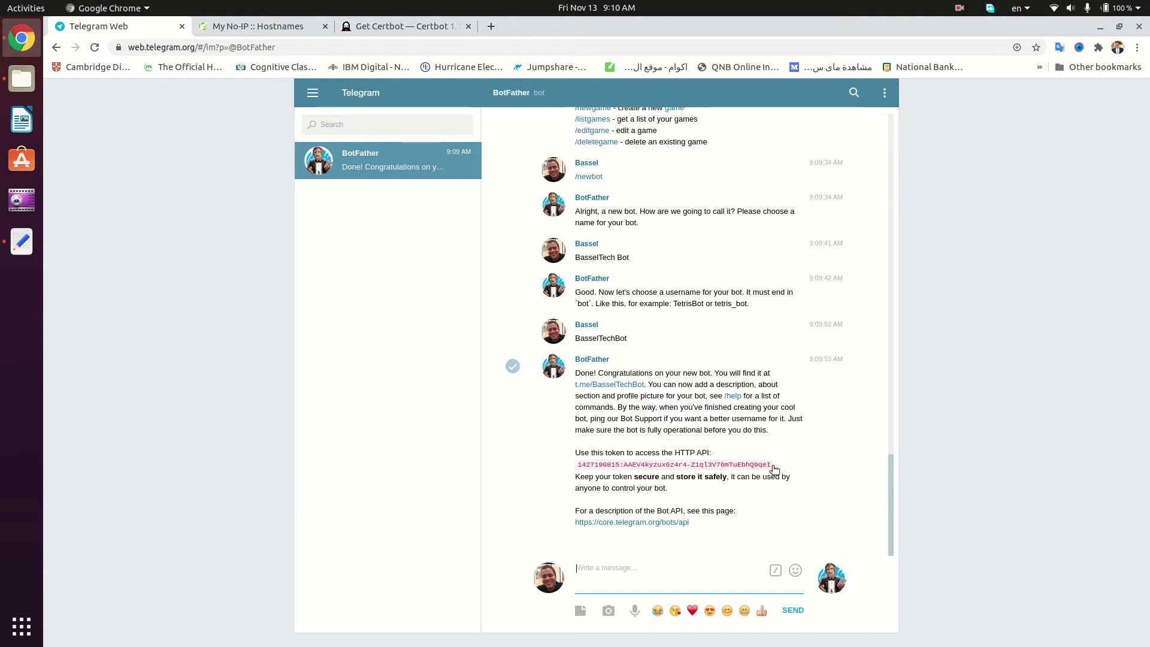
pyautogui.moveTo(773, 465); pyautogui.dragTo(574, 466)
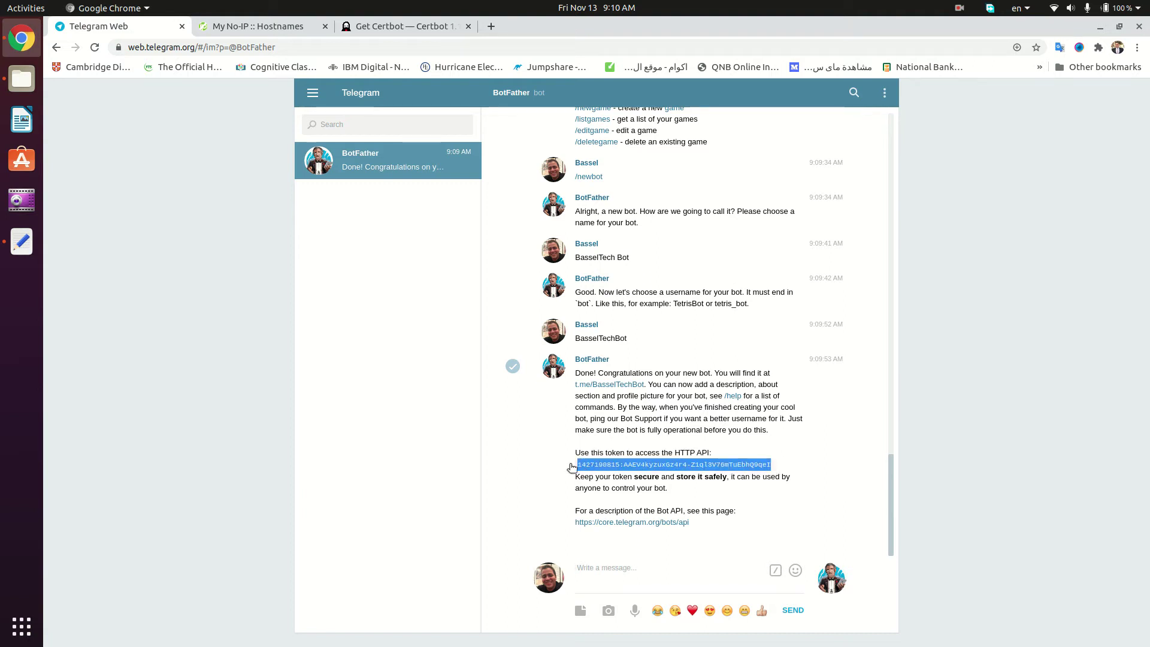
pyautogui.click(935, 429)
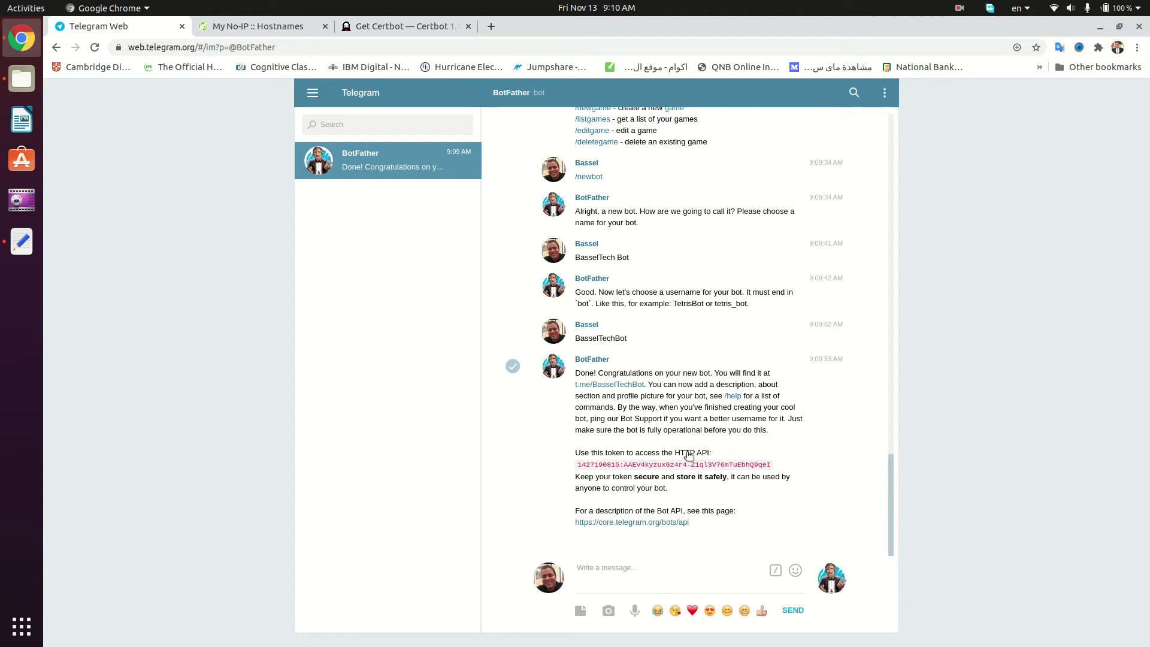
pyautogui.click(667, 563)
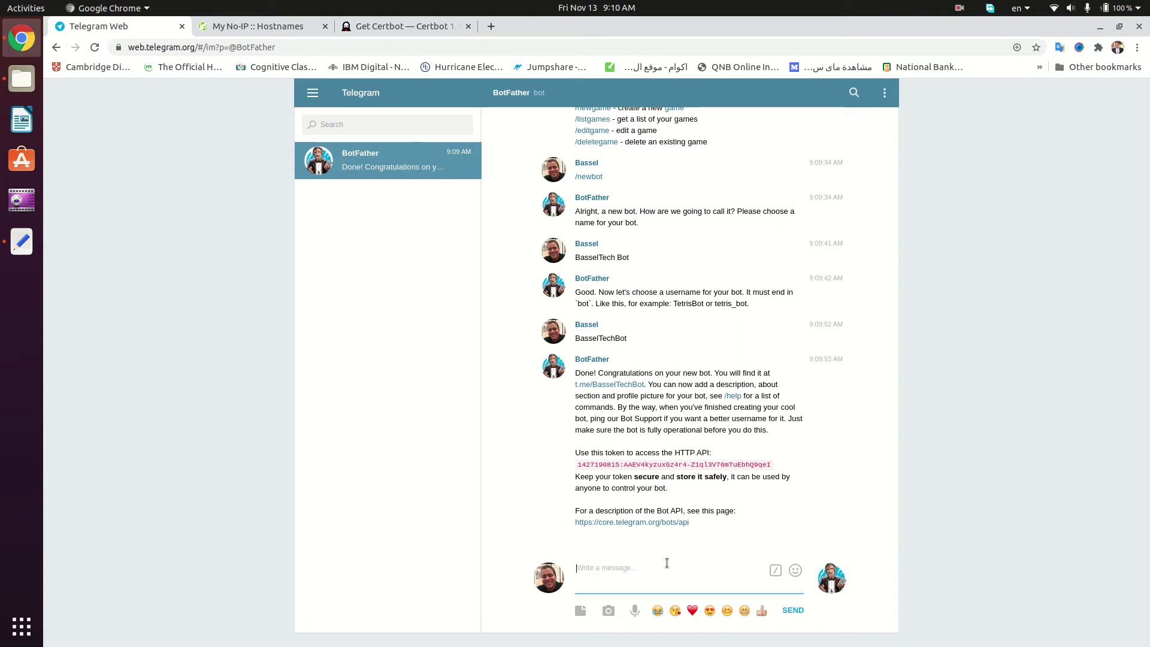
pyautogui.write('/set')
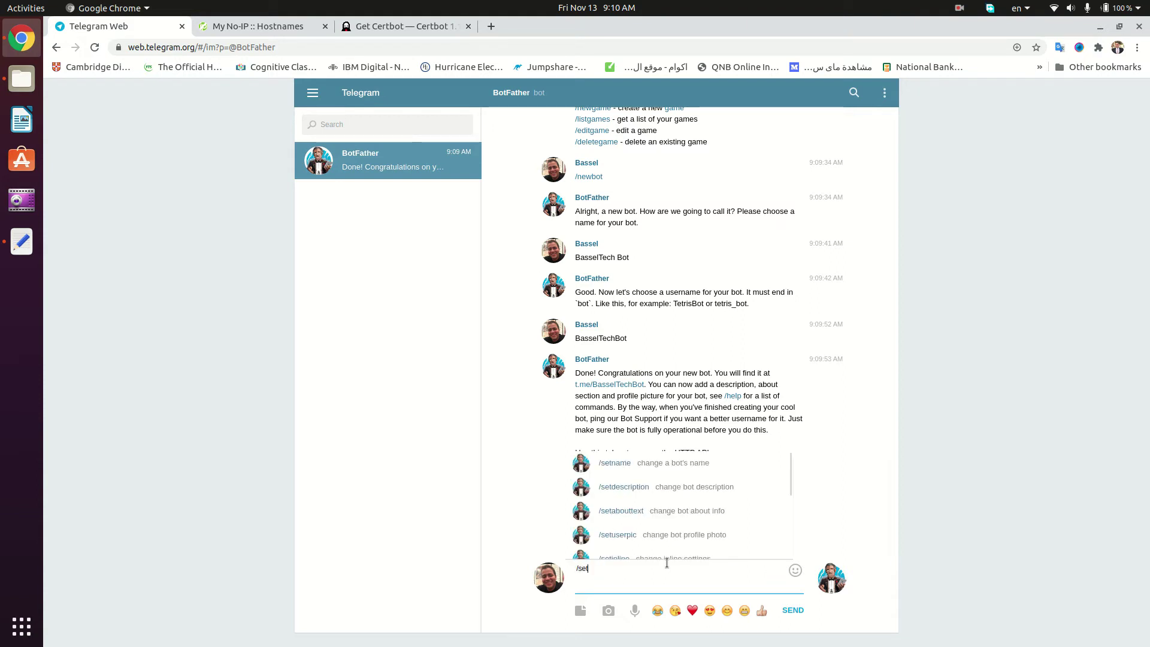
pyautogui.write('userpic')
pyautogui.press('Return')
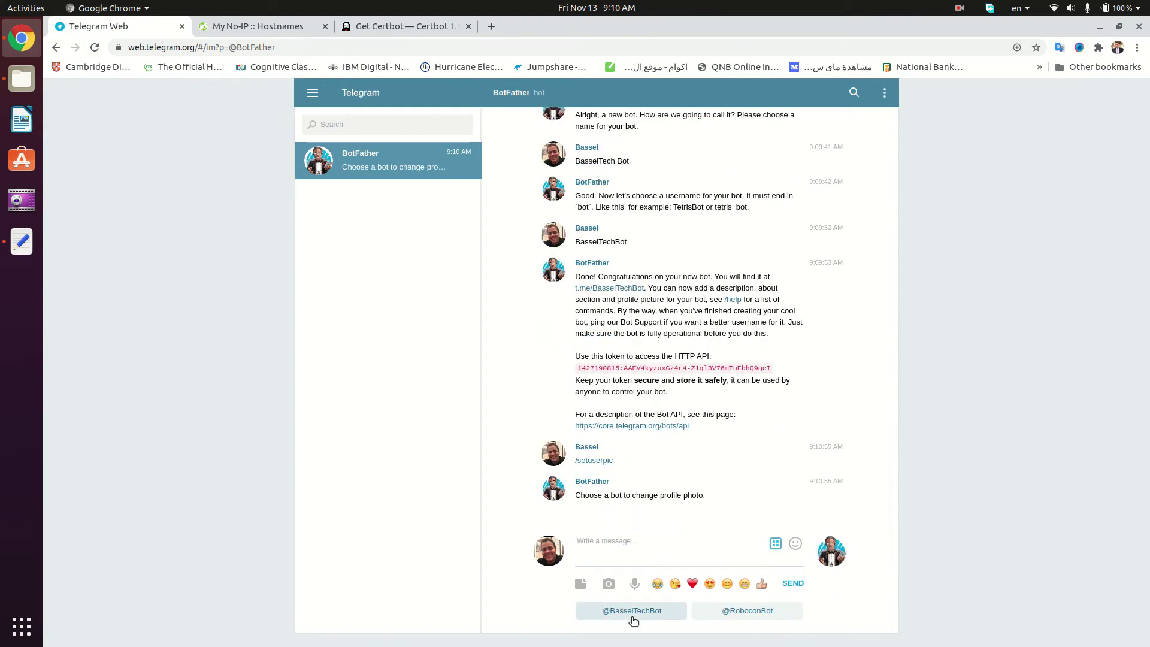
pyautogui.click(633, 621)
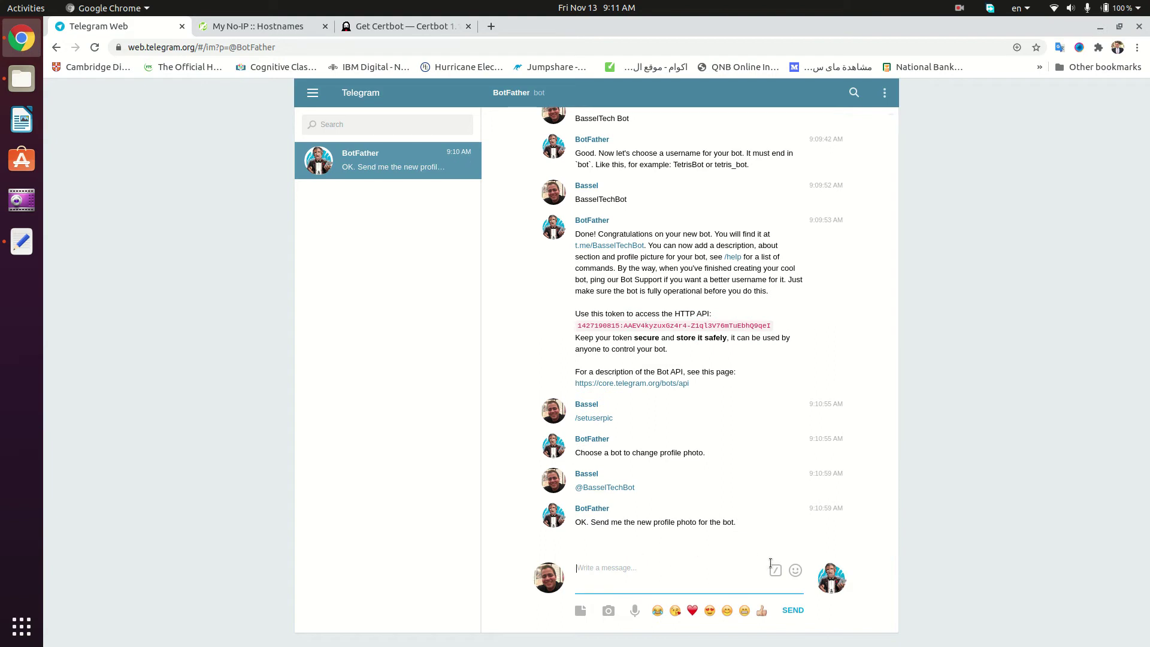
pyautogui.click(580, 610)
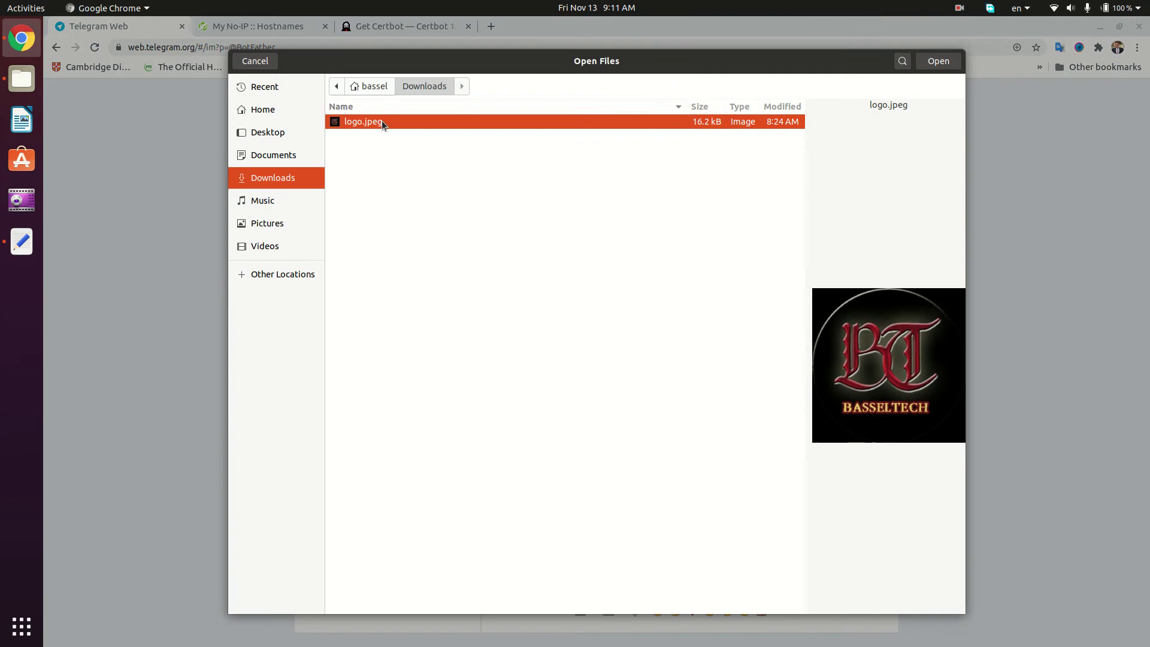
pyautogui.doubleClick(379, 122)
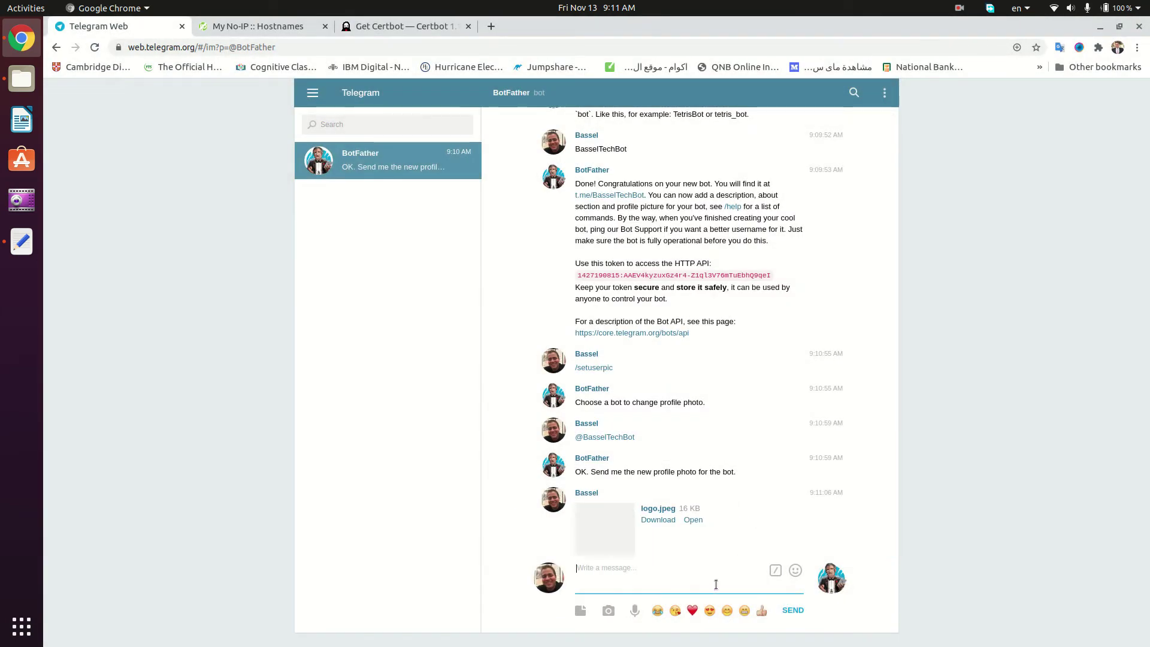
pyautogui.click(609, 611)
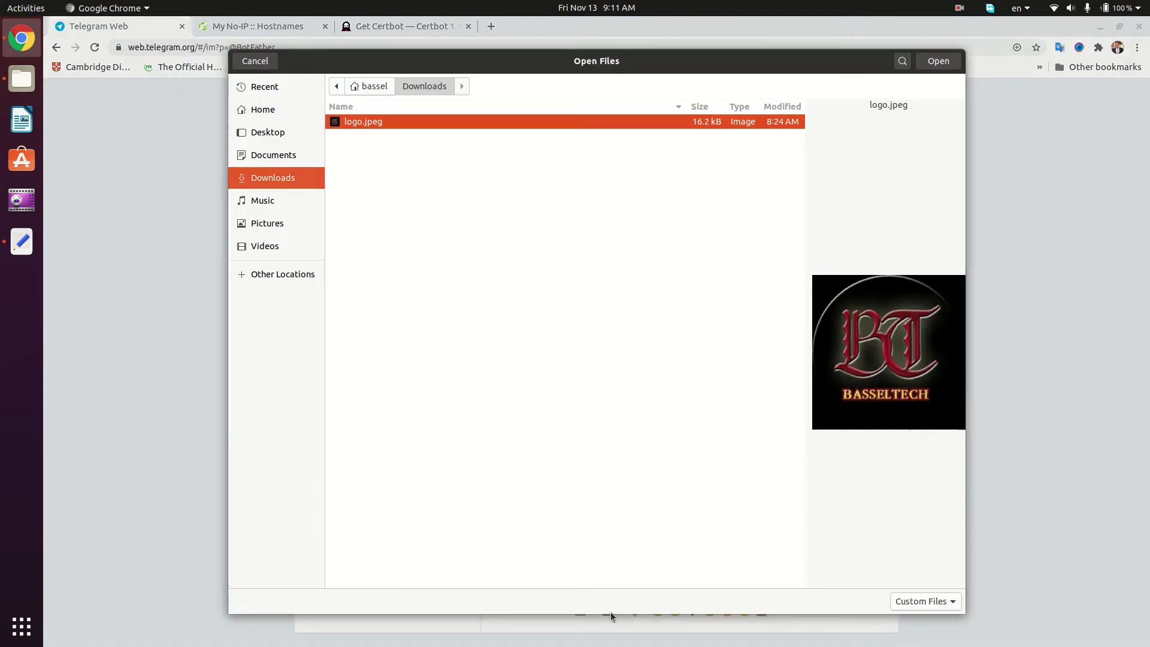
pyautogui.doubleClick(403, 125)
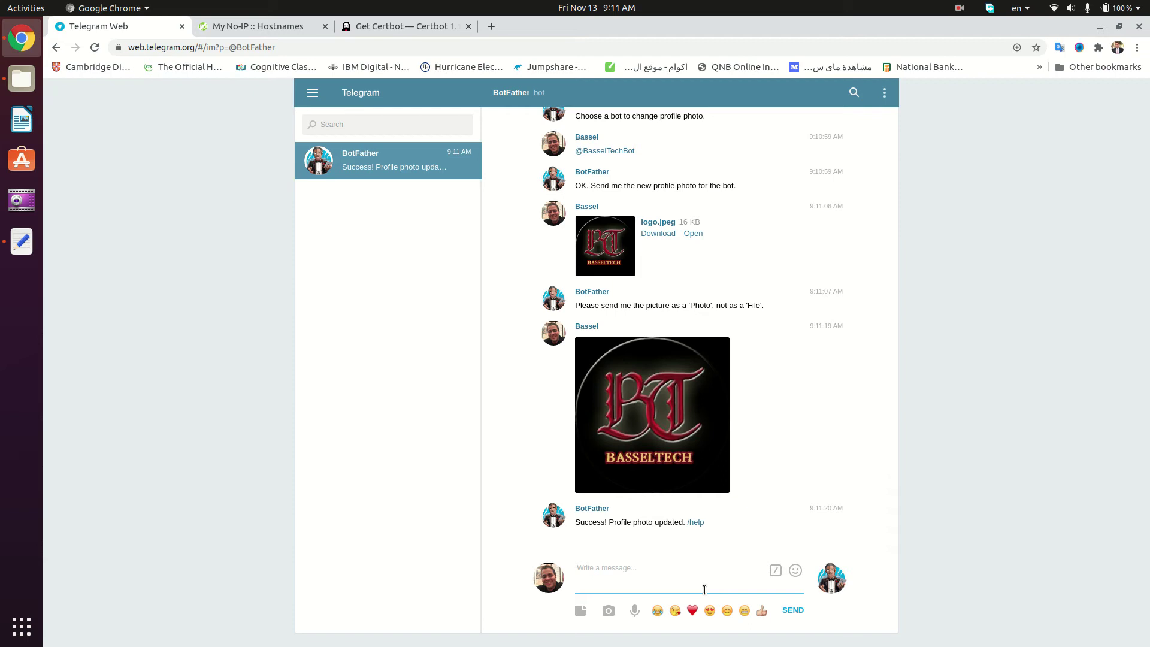
pyautogui.write('/s')
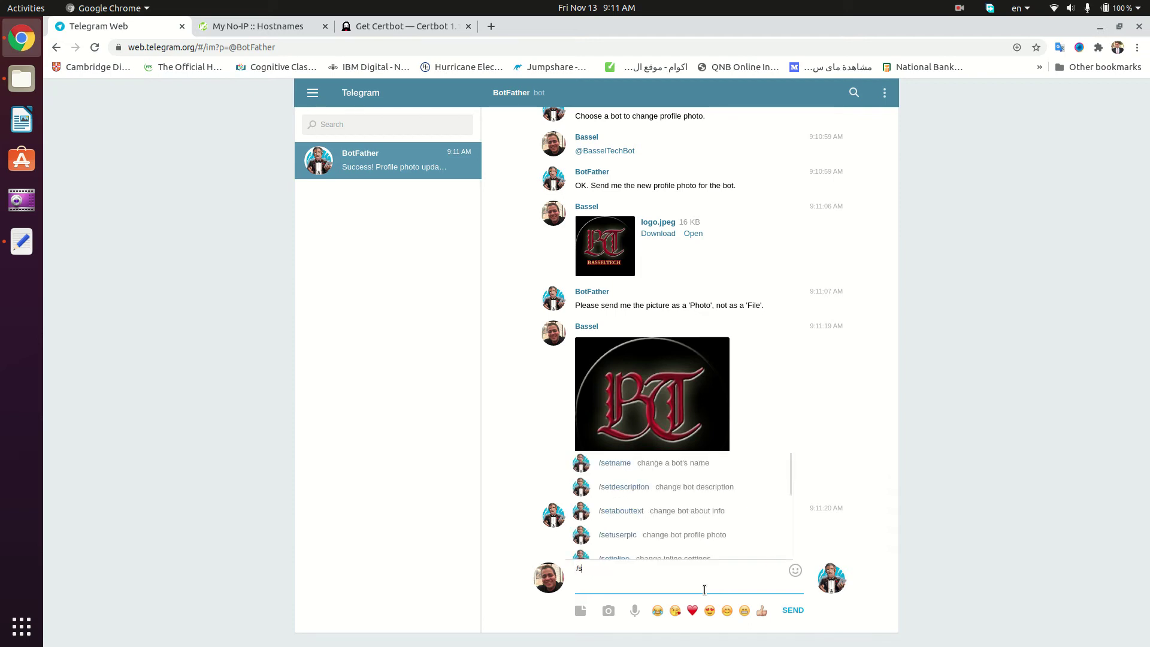
pyautogui.write('etdesc')
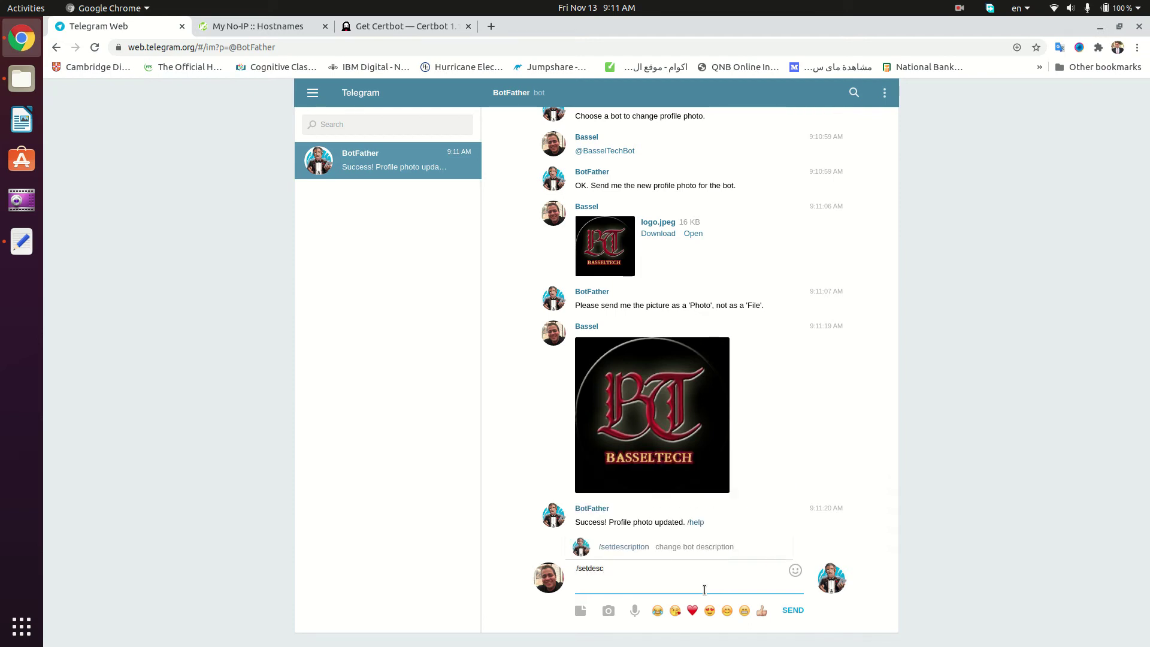
pyautogui.write('ription')
pyautogui.press('Return')
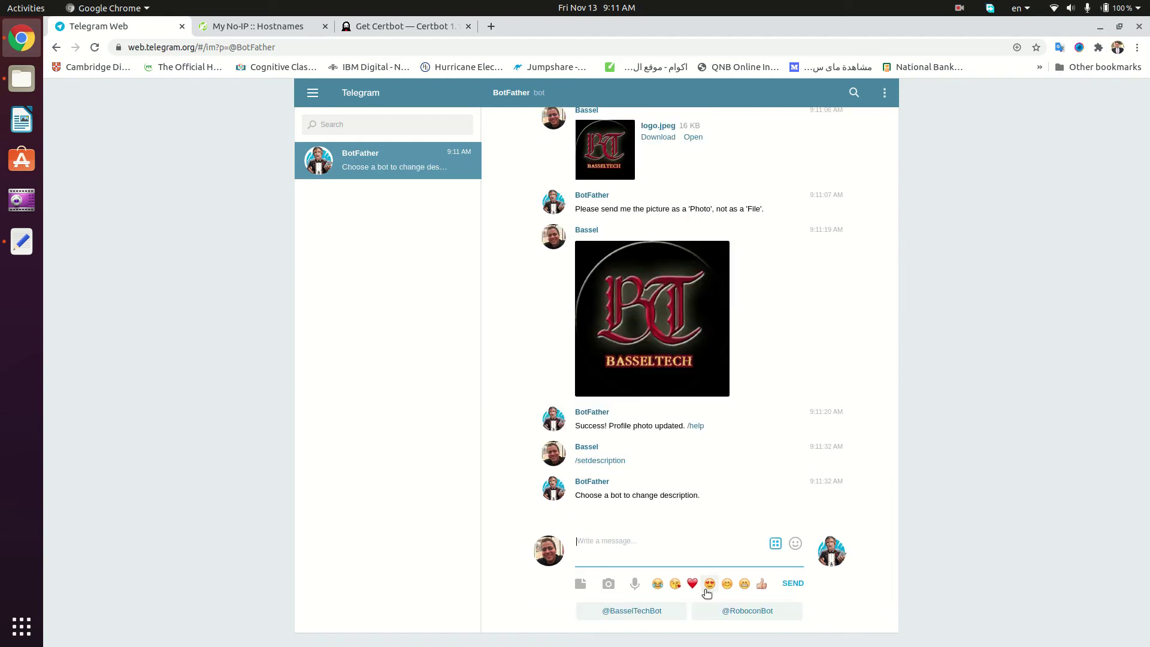
pyautogui.click(665, 612)
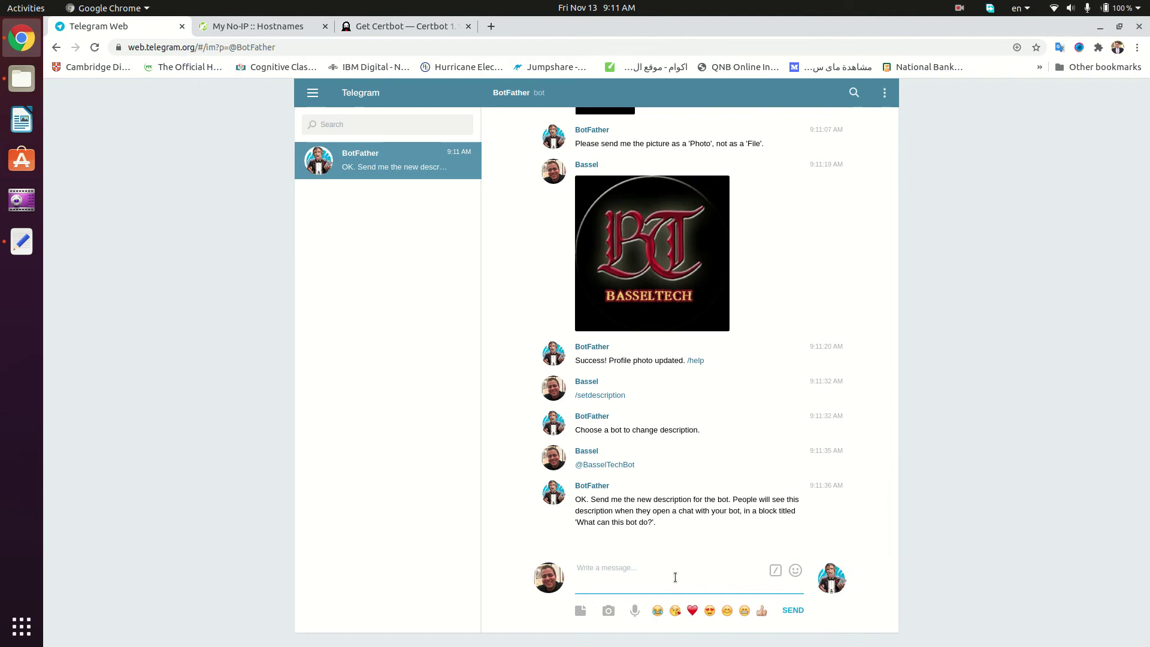
pyautogui.write('This is my YouTube bo')
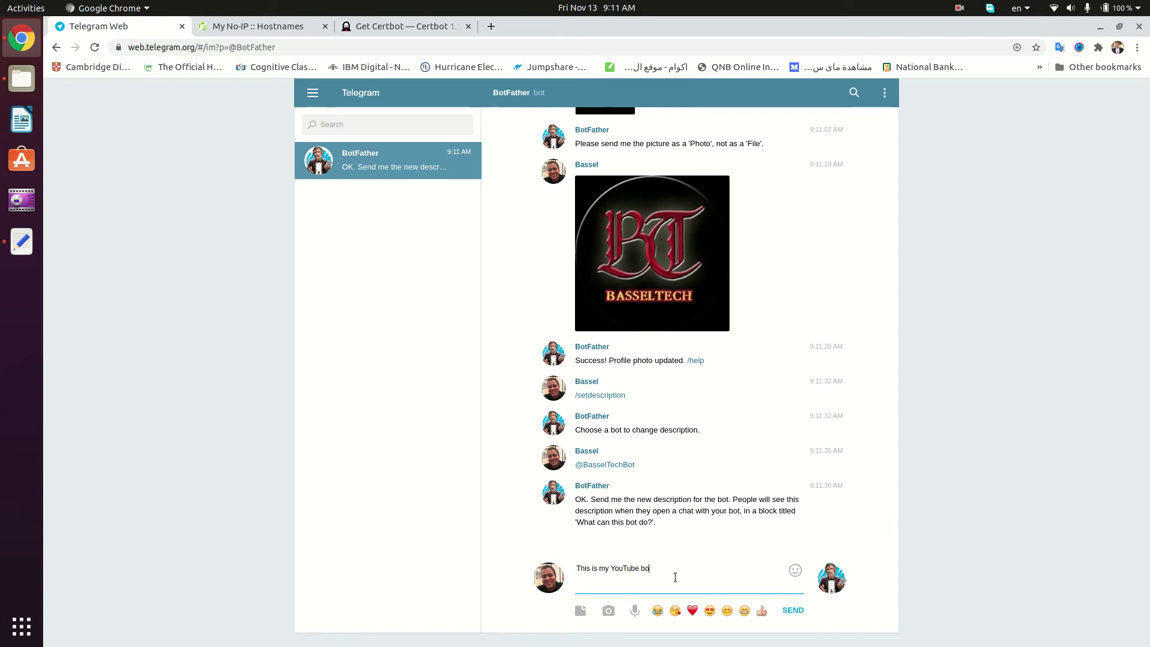
pyautogui.write('t!')
pyautogui.press('Return')
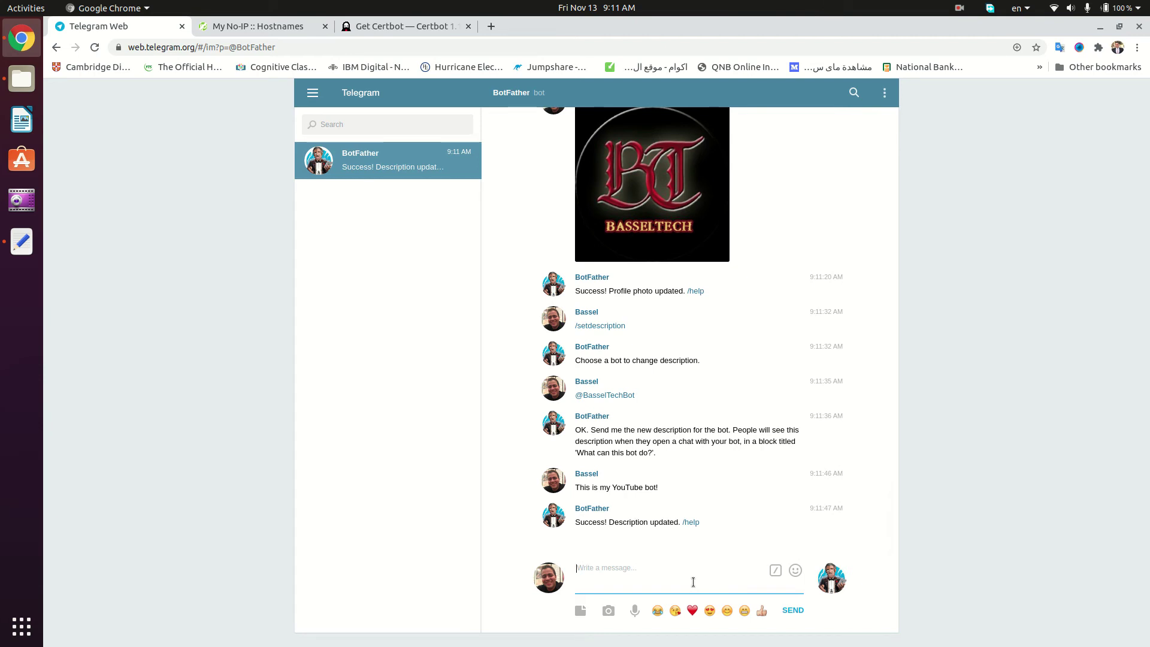
pyautogui.write('/setabout')
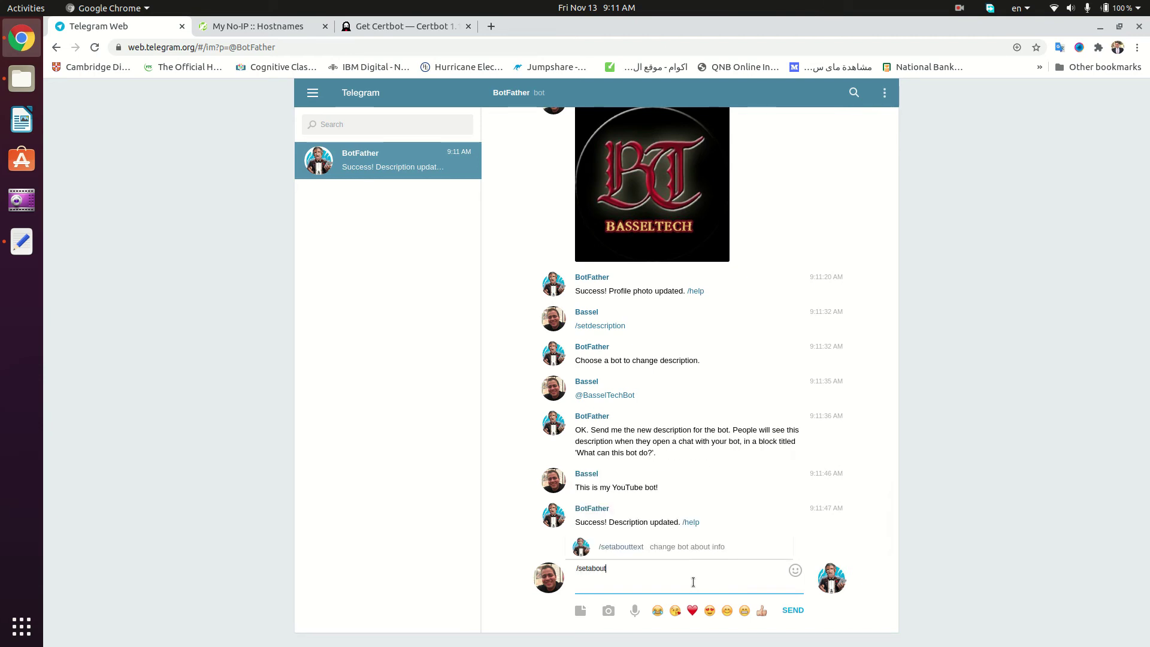
pyautogui.click(705, 547)
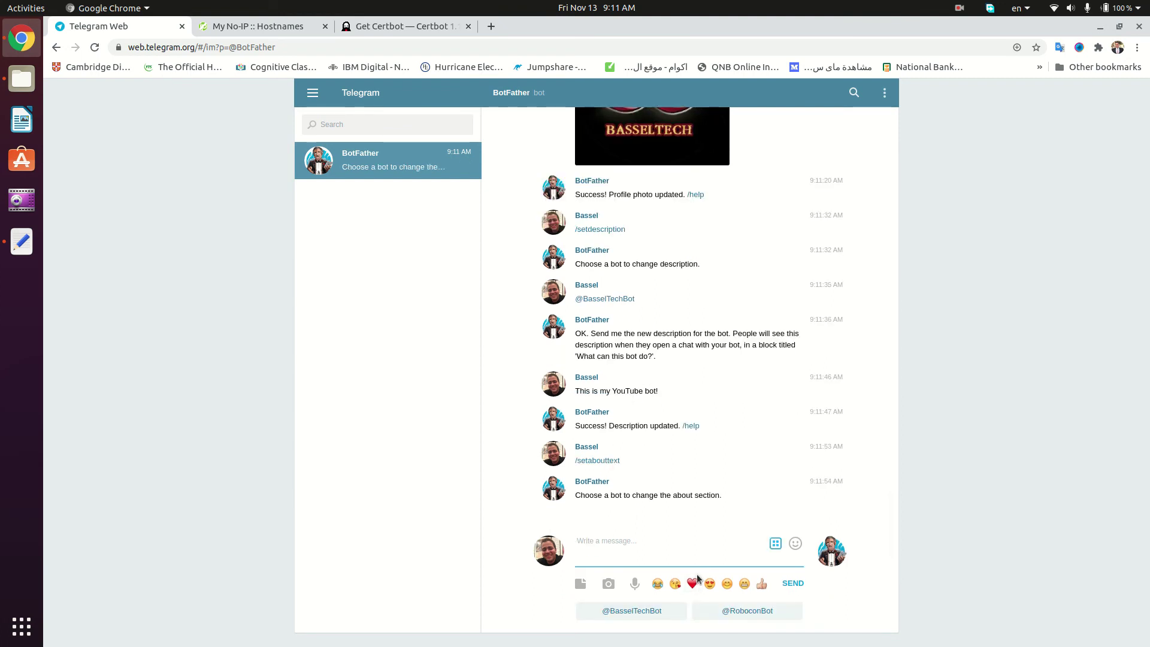
pyautogui.click(650, 608)
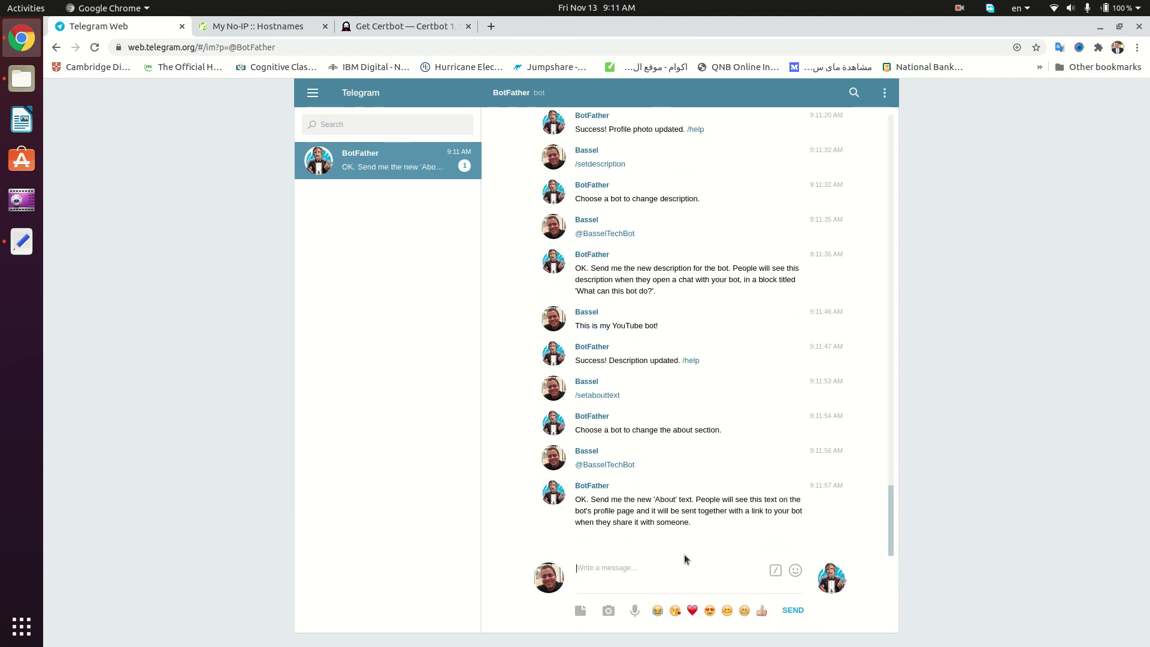
pyautogui.click(656, 585)
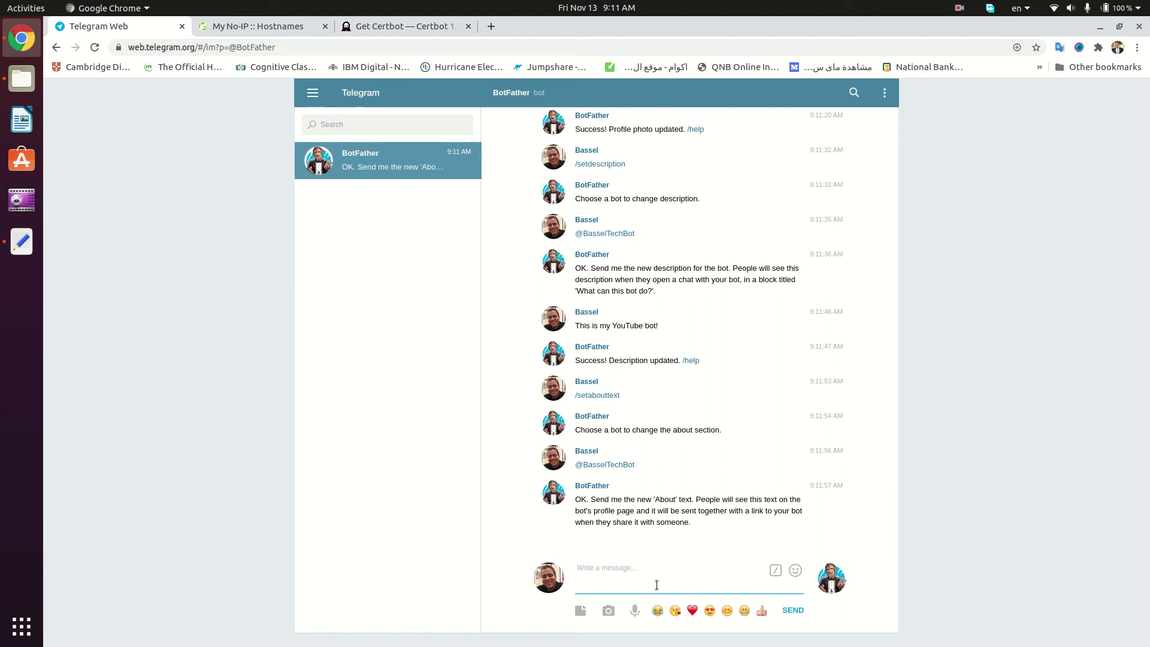
pyautogui.write("BasselTech's Youtube")
pyautogui.press('BackSpace')
pyautogui.press('BackSpace')
pyautogui.press('BackSpace')
pyautogui.write('Tube Bot.')
pyautogui.press('Return')
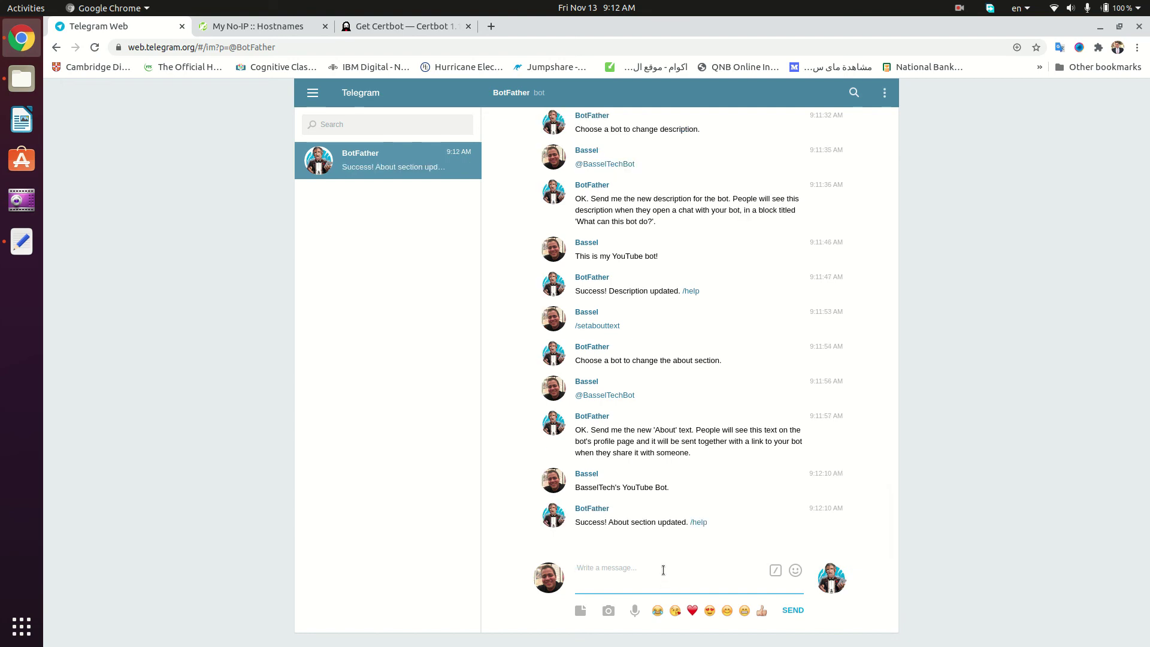
# Search for BasselTechBot and open the chat with the new bot.
pyautogui.click(381, 120)
pyautogui.write('B')
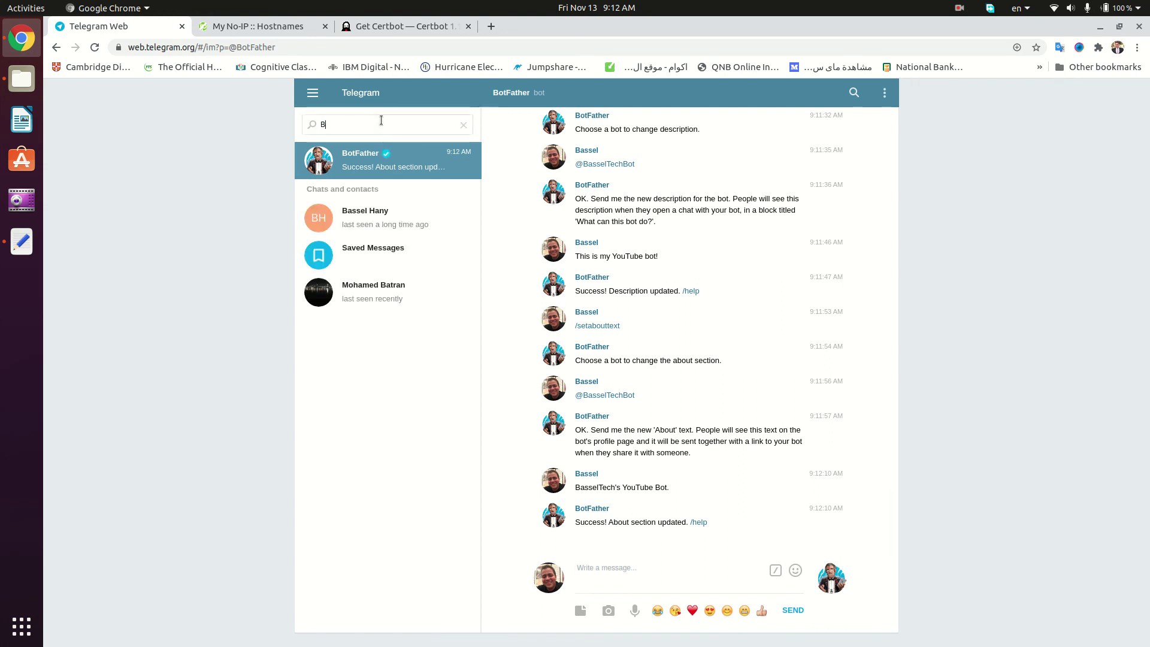
pyautogui.write('asselTechBot')
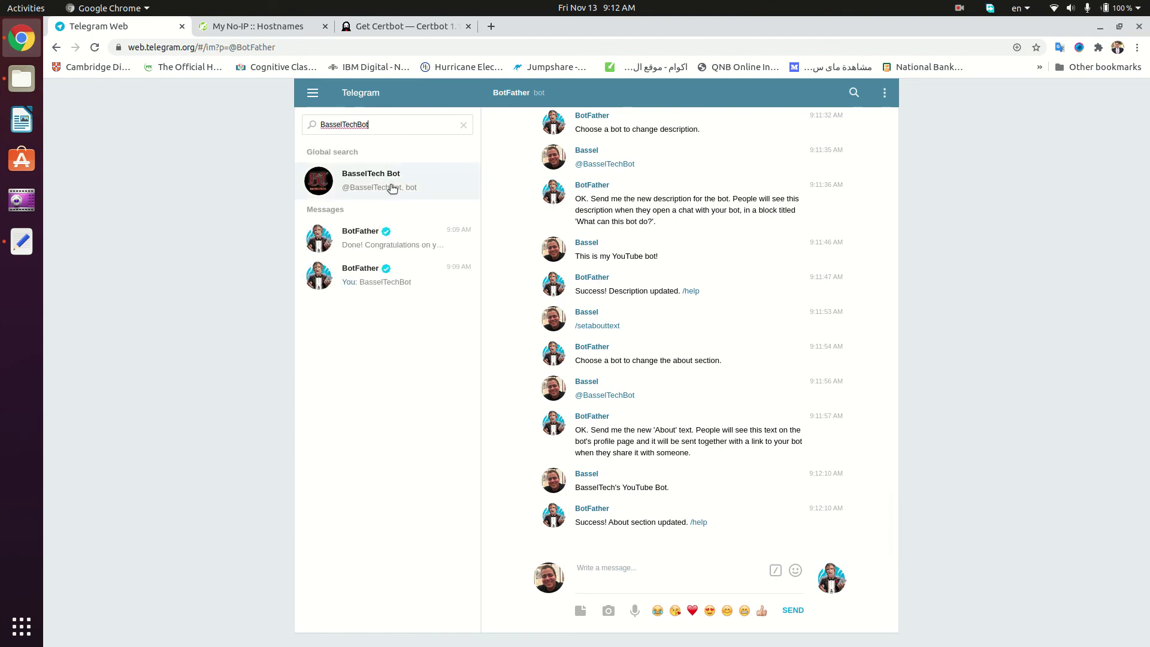
pyautogui.click(391, 186)
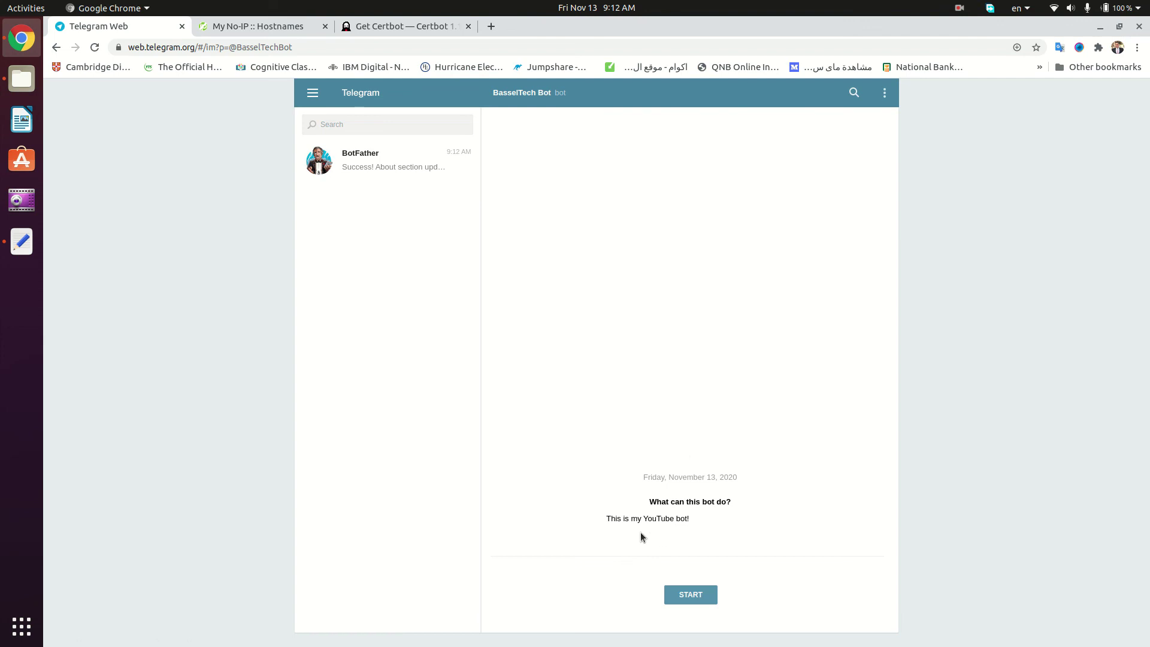
# Examine the bot's description in the chat and its contact info with the profile photo and about text.
pyautogui.moveTo(606, 518); pyautogui.dragTo(730, 518)
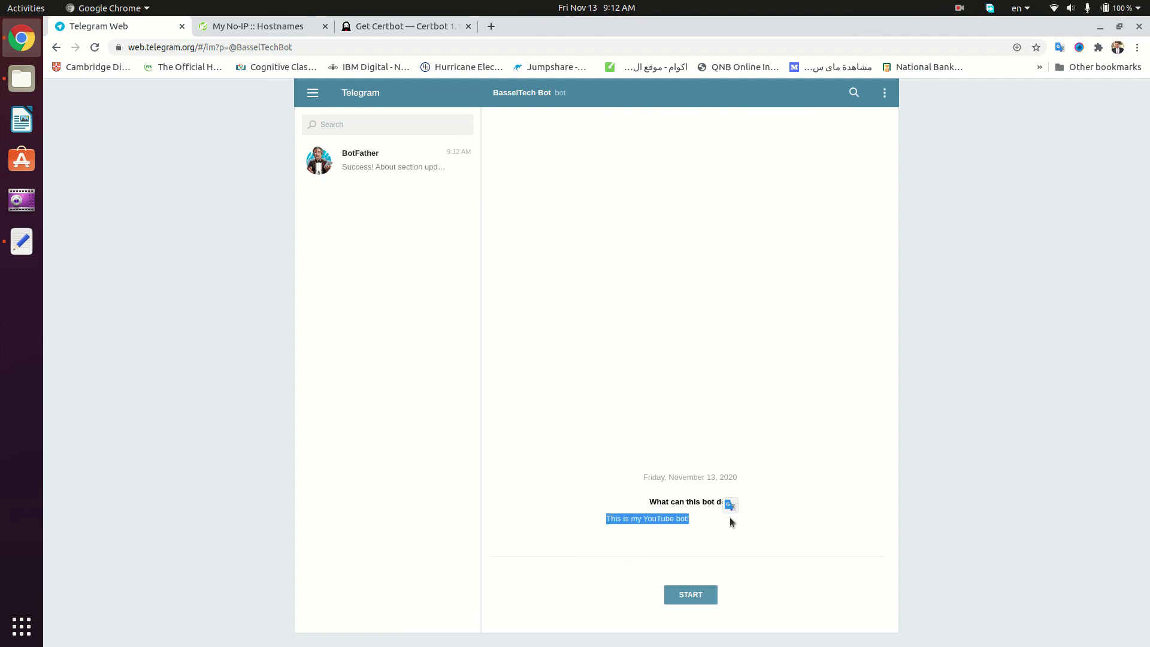
pyautogui.click(603, 97)
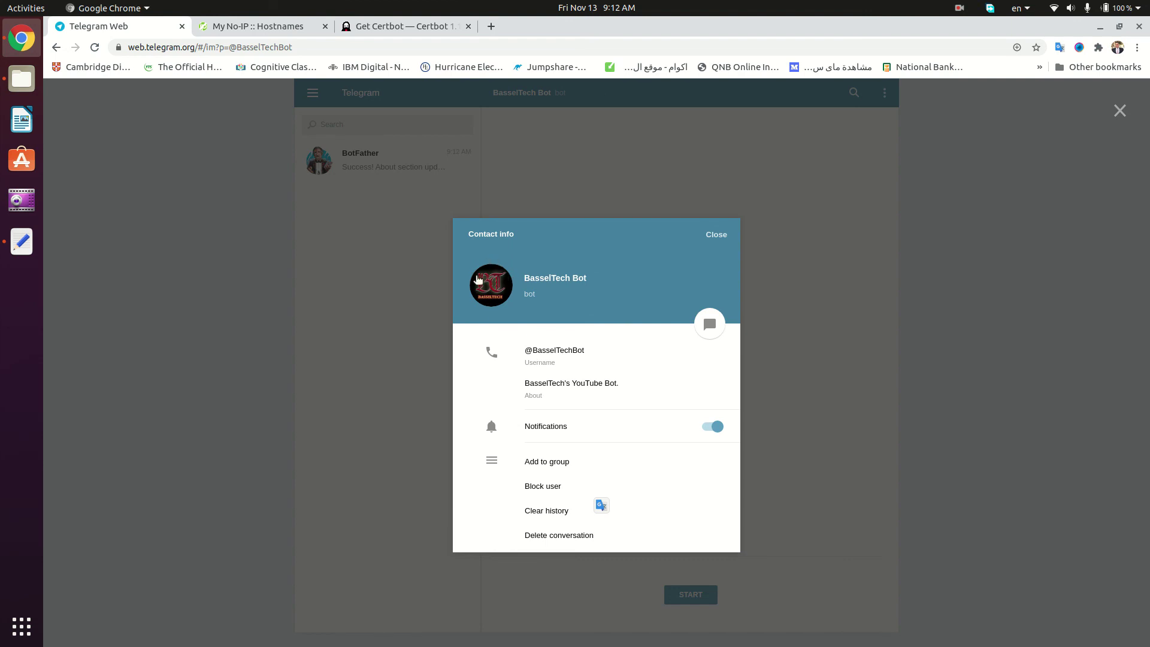
pyautogui.click(724, 238)
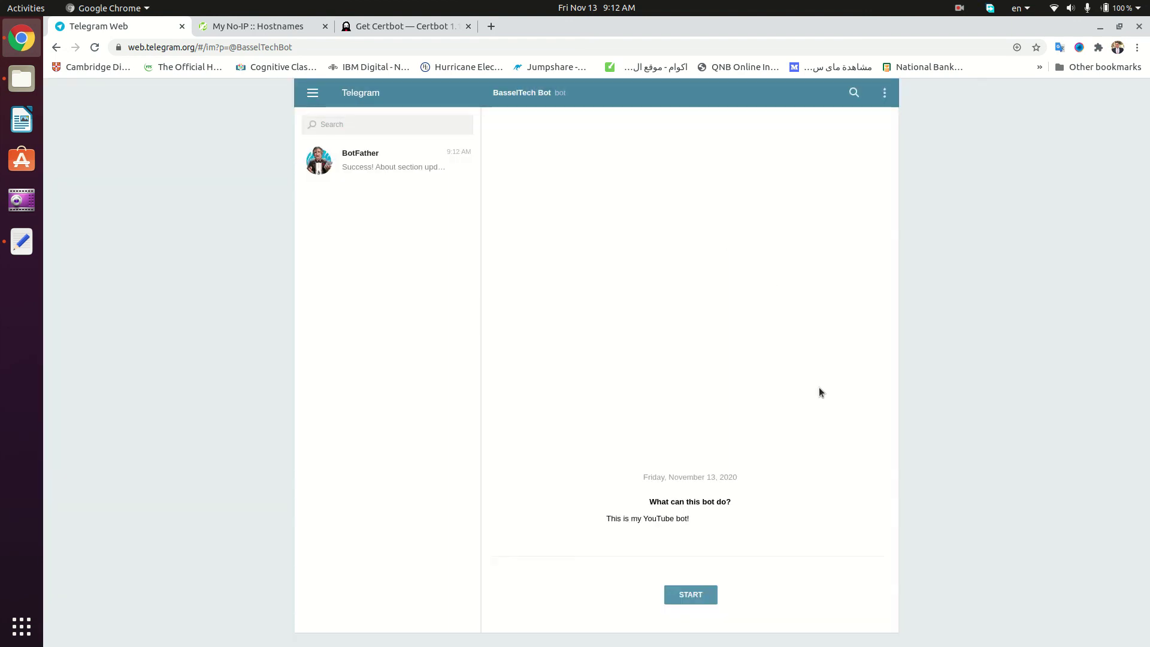